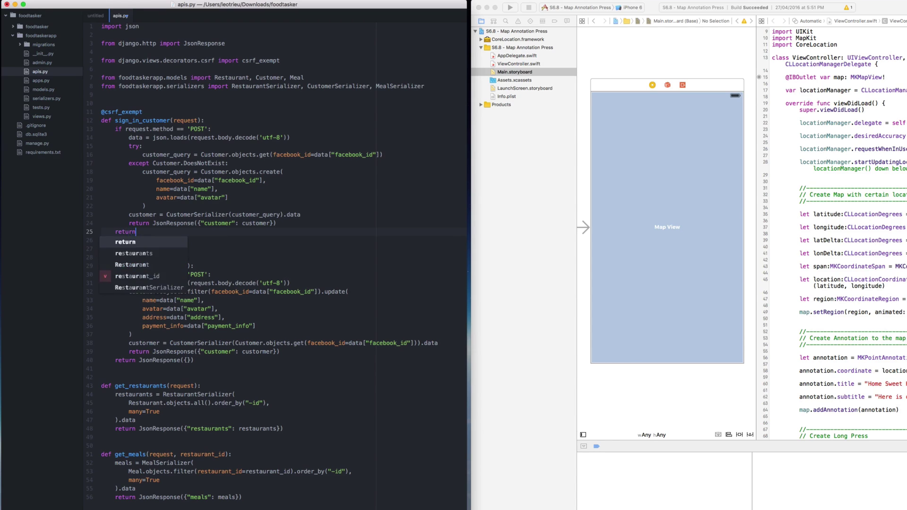
text( JsonResp)
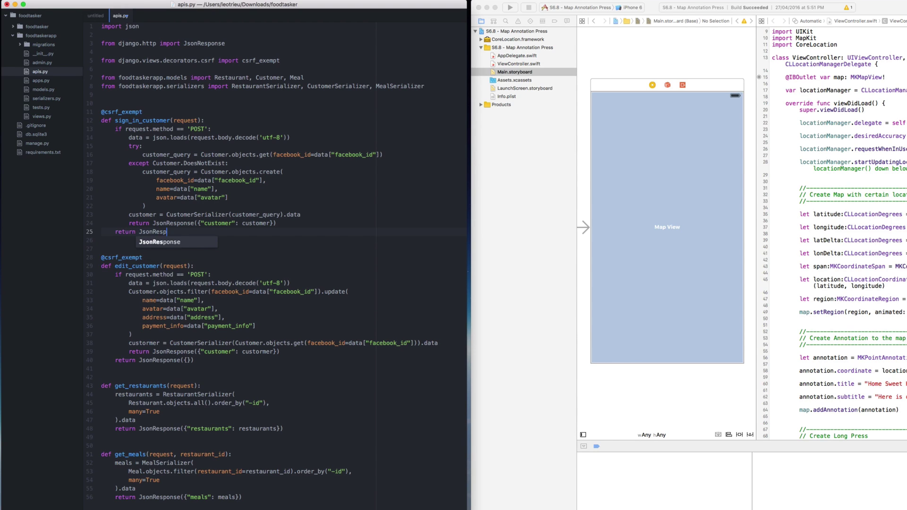
text(onse()
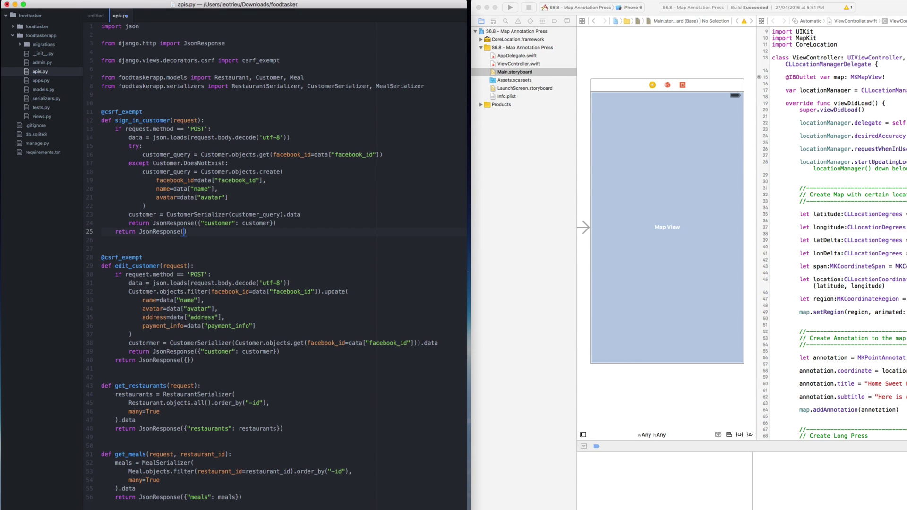
text({)
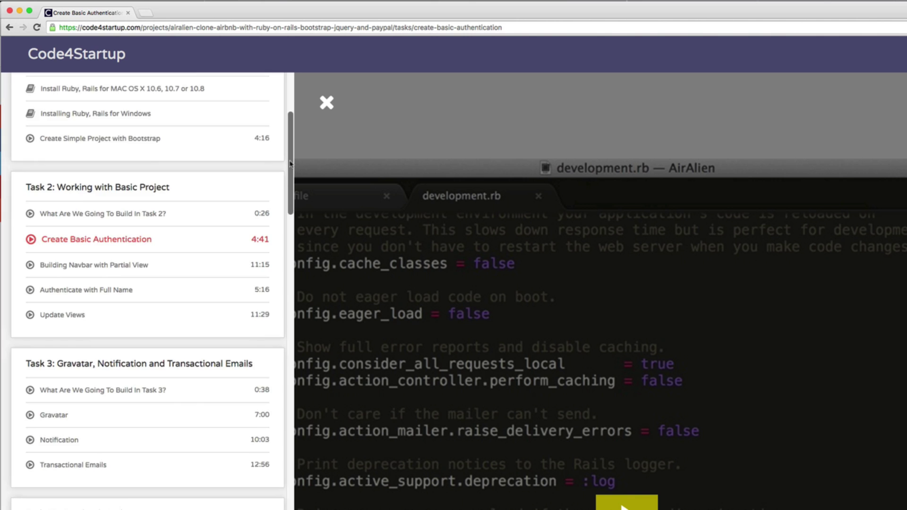
drag(291, 150, 290, 246)
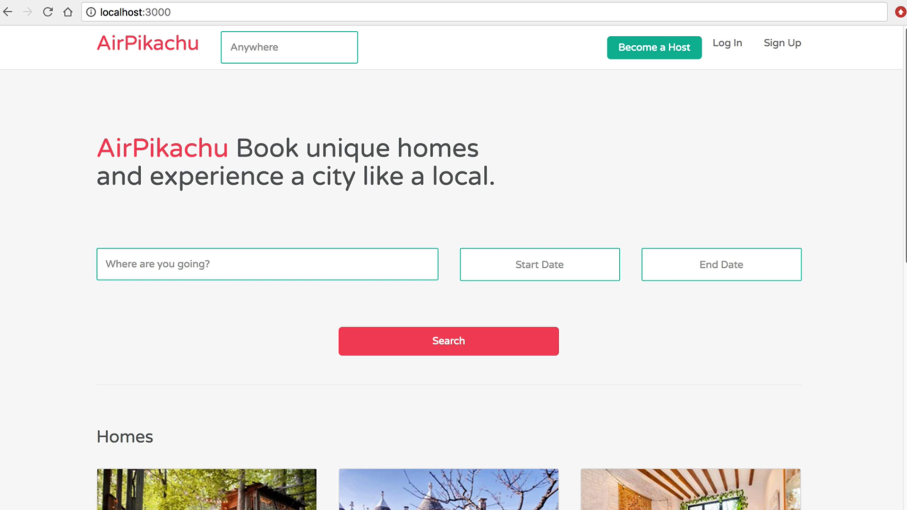
scroll(453, 270, down, 5)
scroll(454, 269, down, 5)
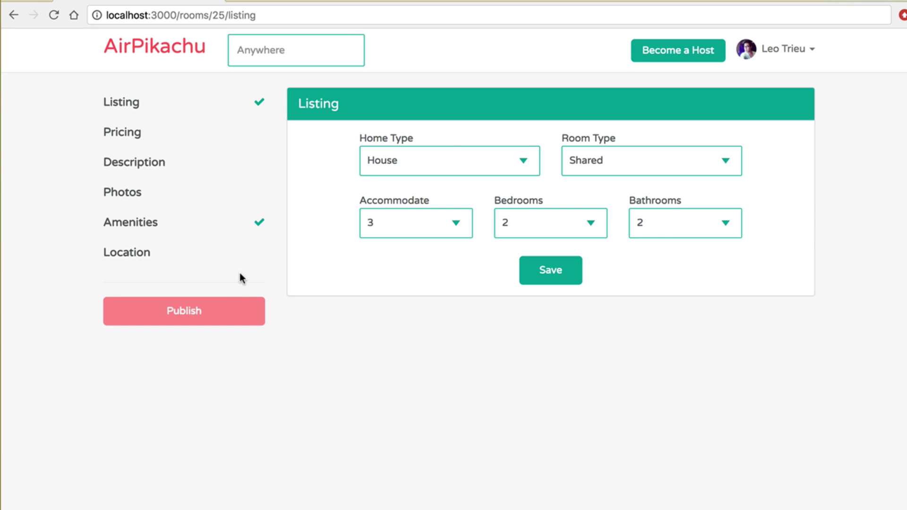
Review the listing's pricing and photo settings, choose June 13, then set the price range to 59–225
click(126, 140)
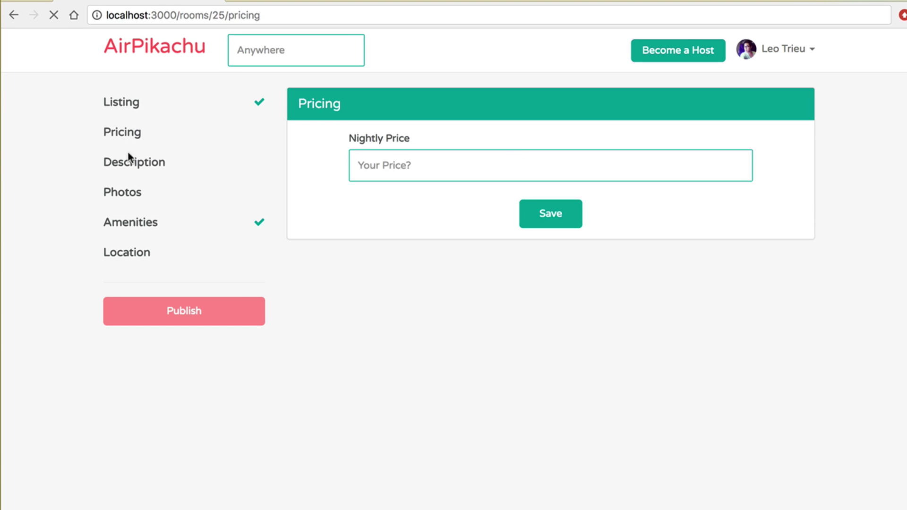
click(122, 192)
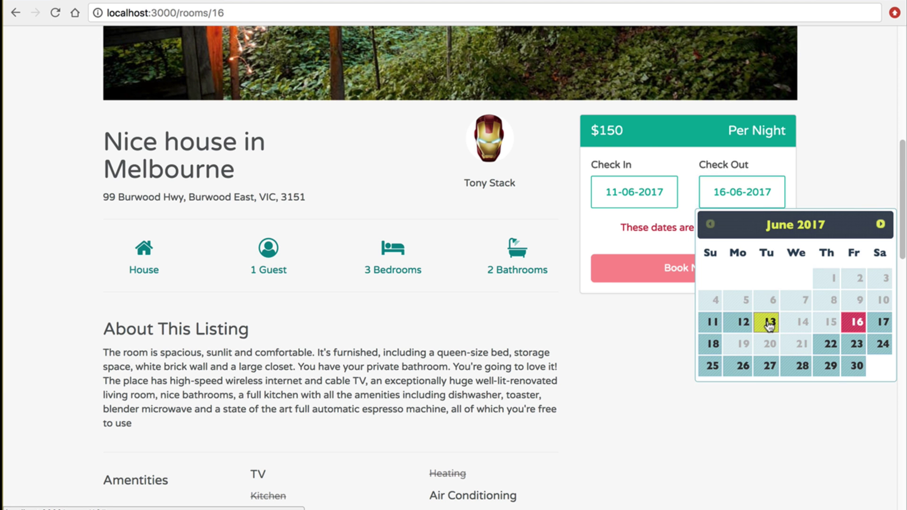
click(770, 324)
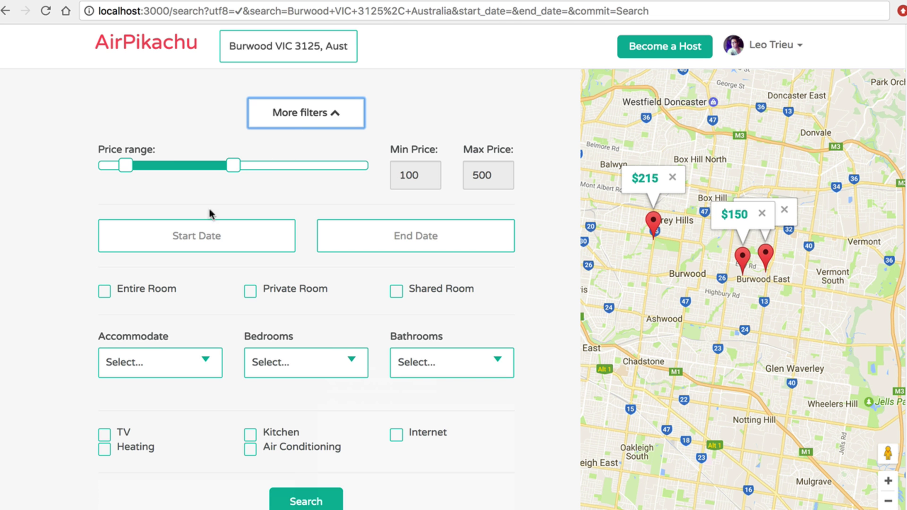
mouse_move(125, 165)
mouse_down()
mouse_move(131, 175)
mouse_move(115, 171)
mouse_up()
drag(233, 165, 159, 168)
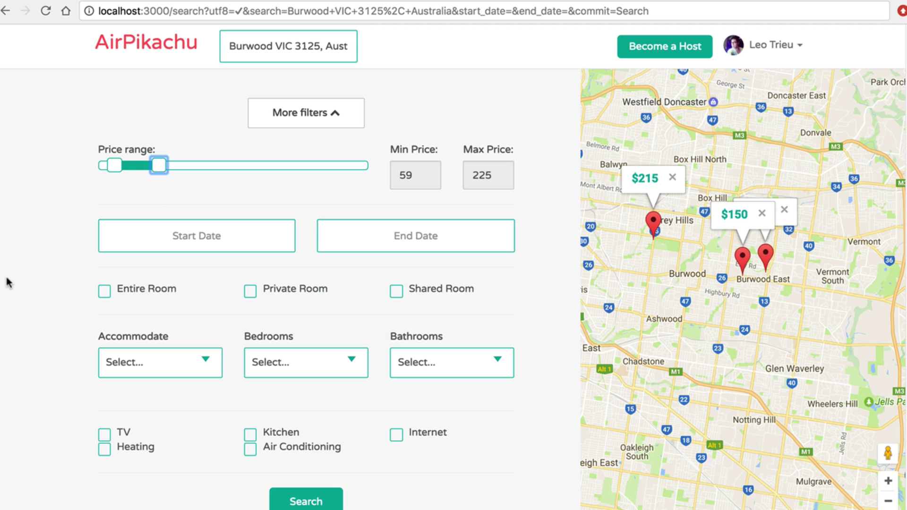
Restrict the Burwood search results to Entire Room listings
click(106, 289)
scroll(304, 178, down, 5)
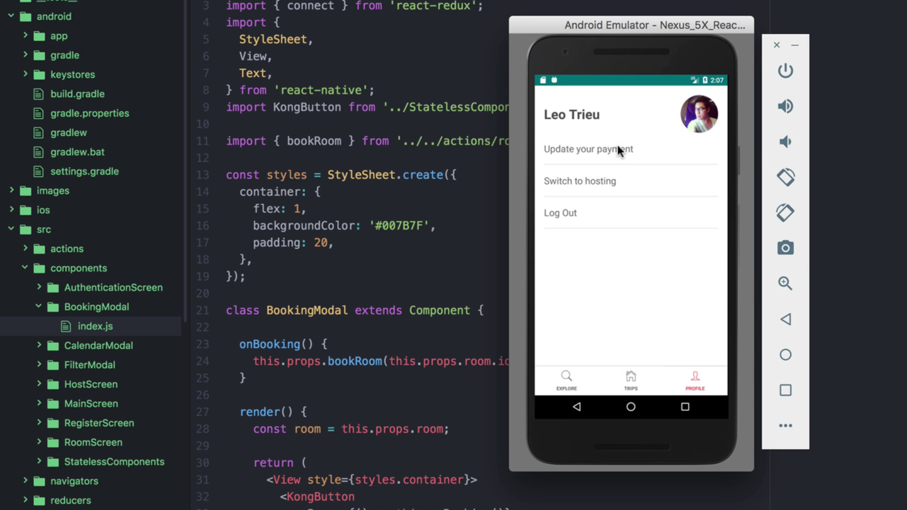
Bring up the card-entry dialog to update the payment details
click(616, 148)
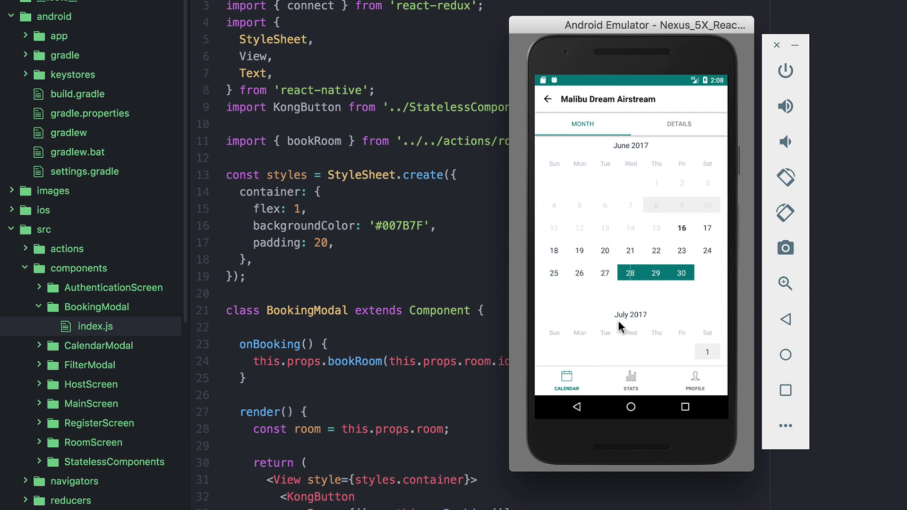
mouse_move(622, 325)
mouse_down()
mouse_move(619, 249)
mouse_move(634, 202)
mouse_up()
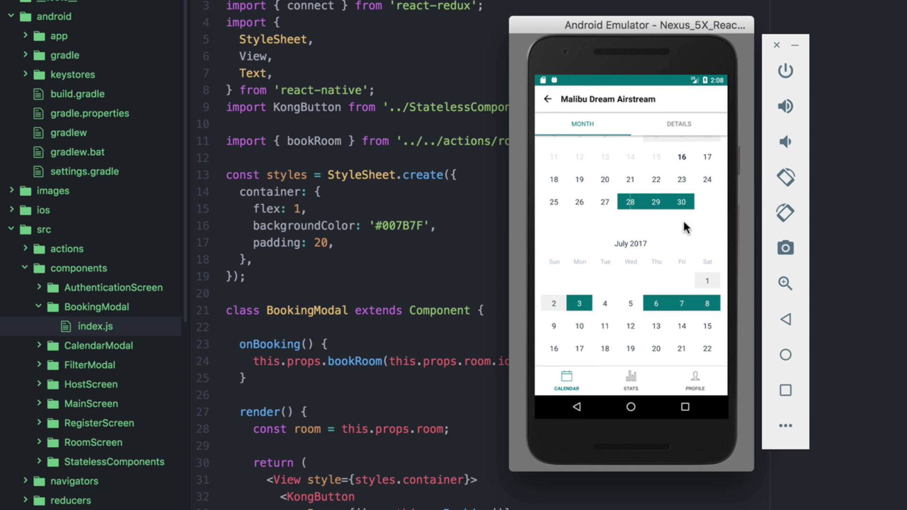
Show the listing's per-day prices and bookings on the DETAILS tab
click(678, 127)
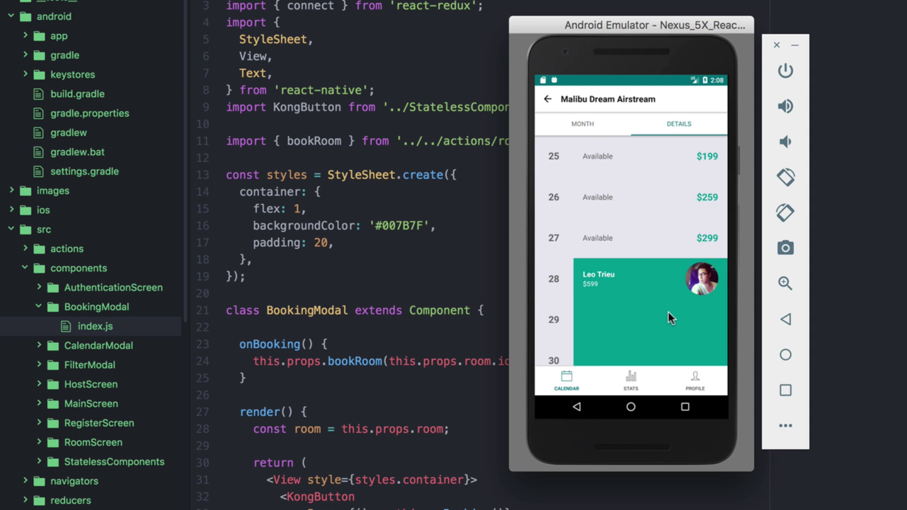